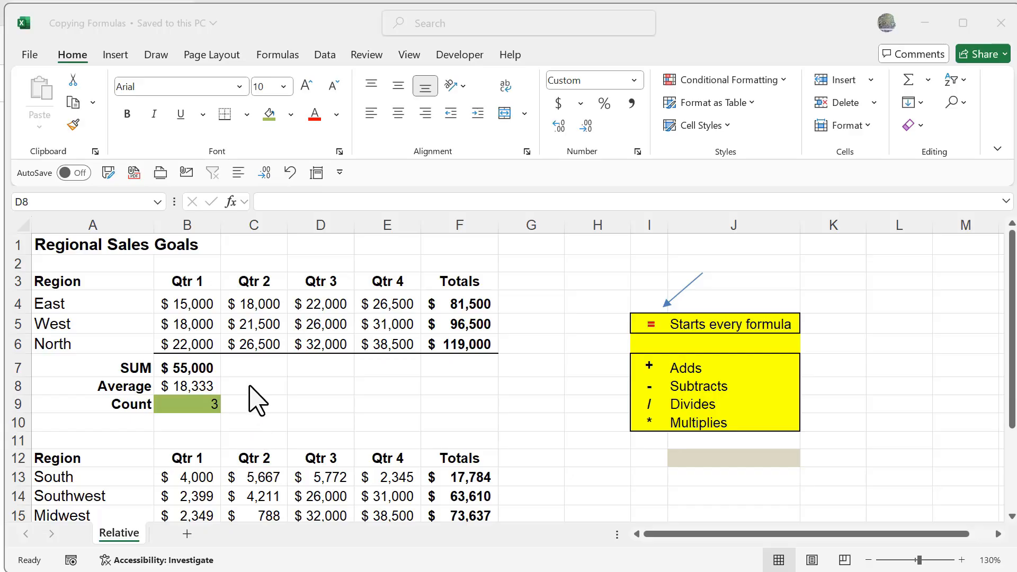
Fill the Qtr 1 SUM formula from B7 across through F7 and check the copied formulas.
click(191, 368)
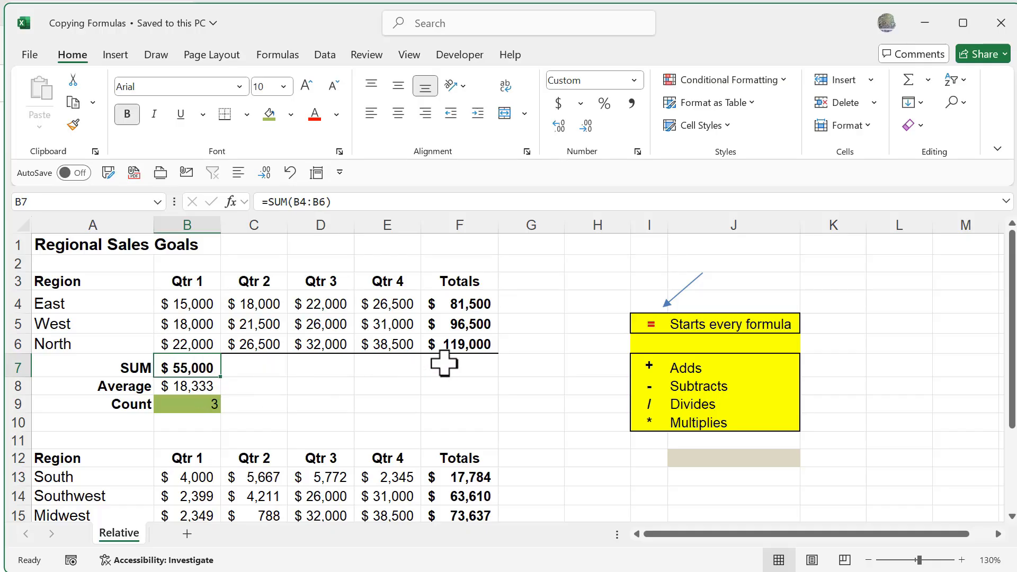
scroll(262, 429, down, 1)
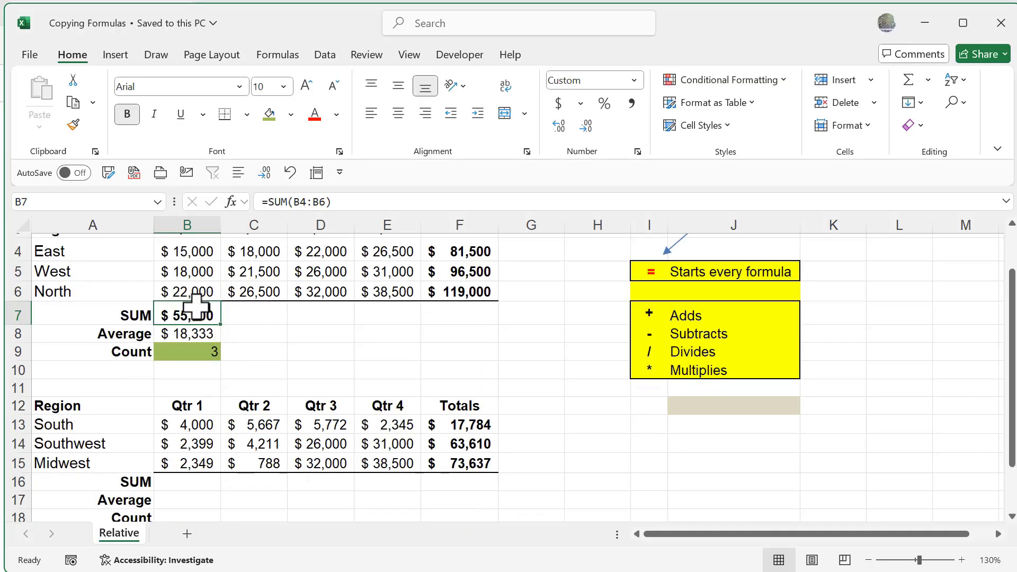
scroll(190, 423, down, 1)
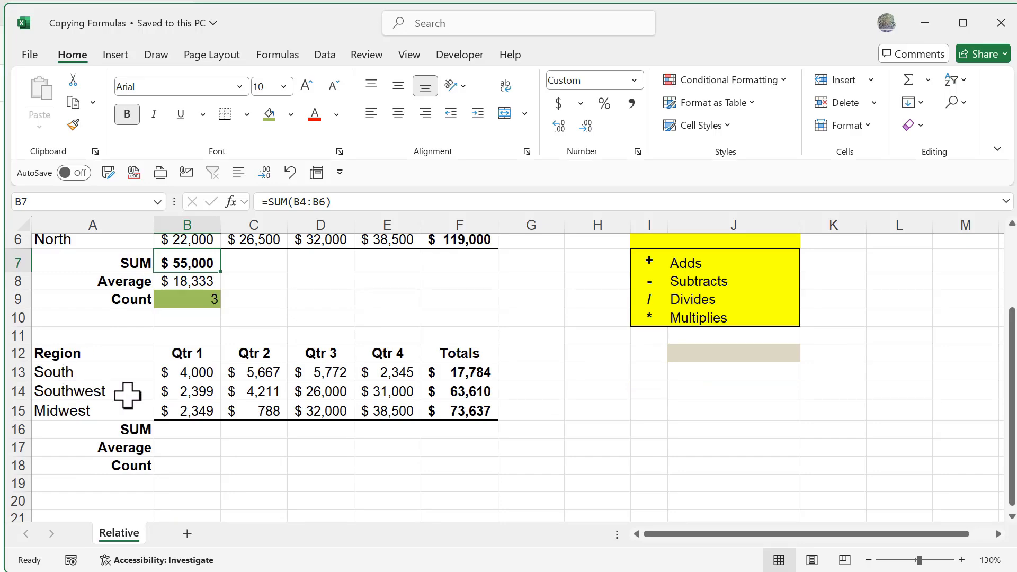
scroll(137, 395, up, 2)
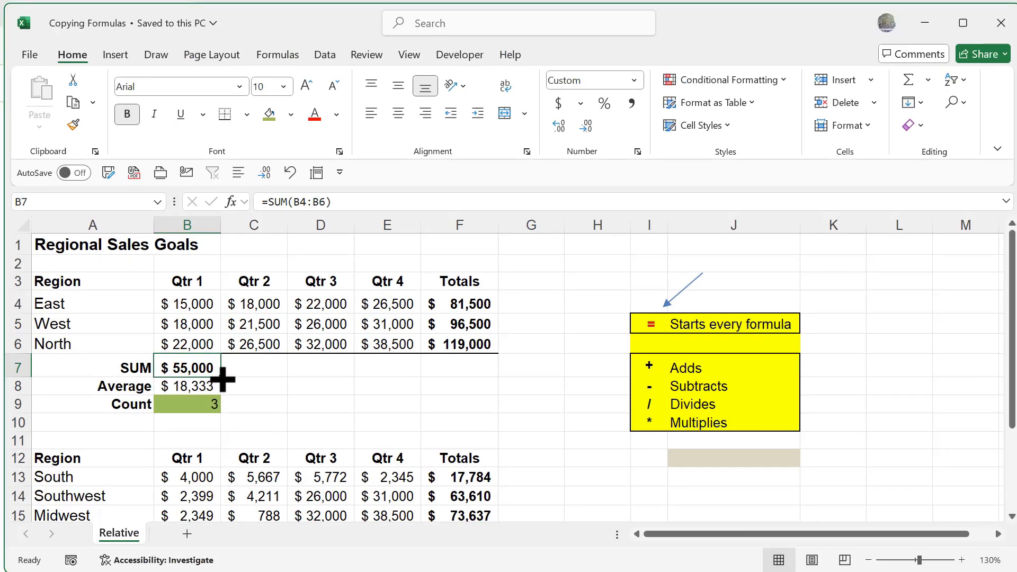
drag(222, 378, 477, 380)
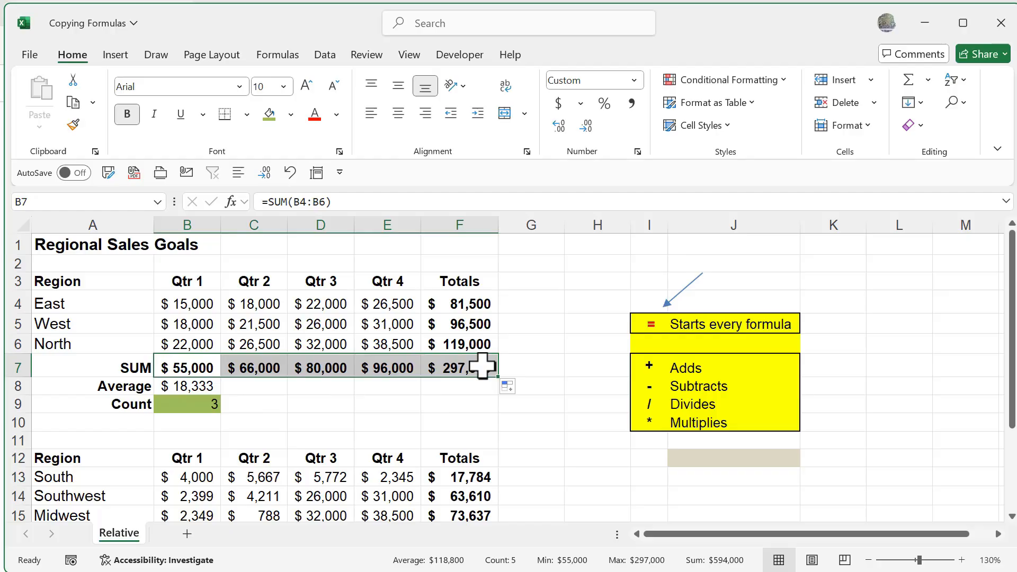
click(263, 368)
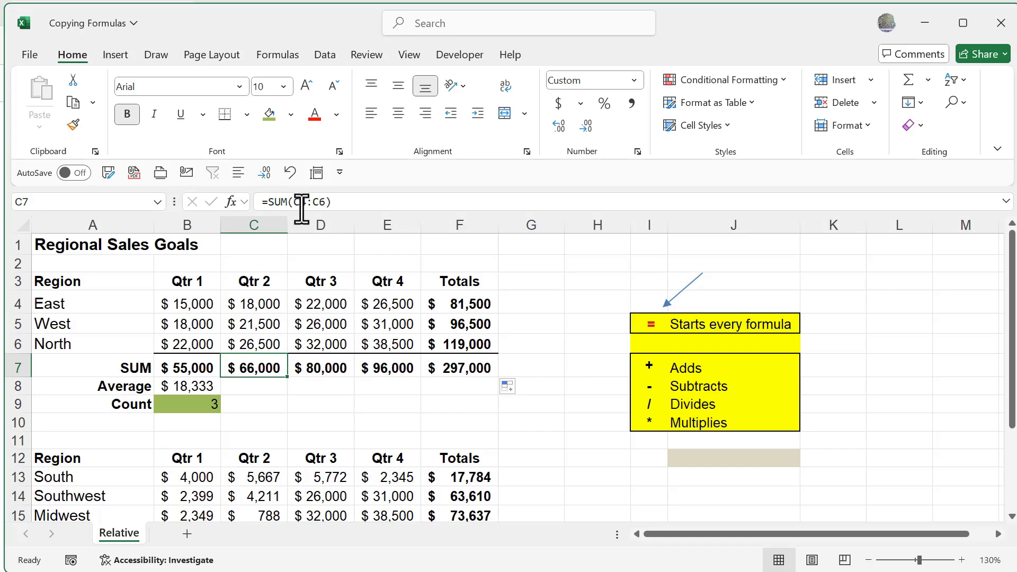
click(317, 365)
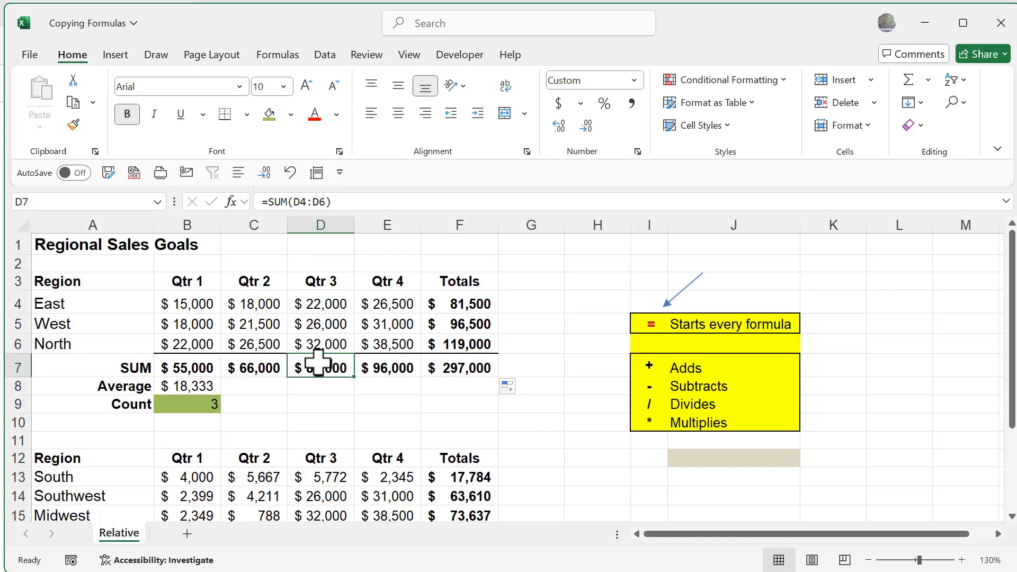
click(394, 366)
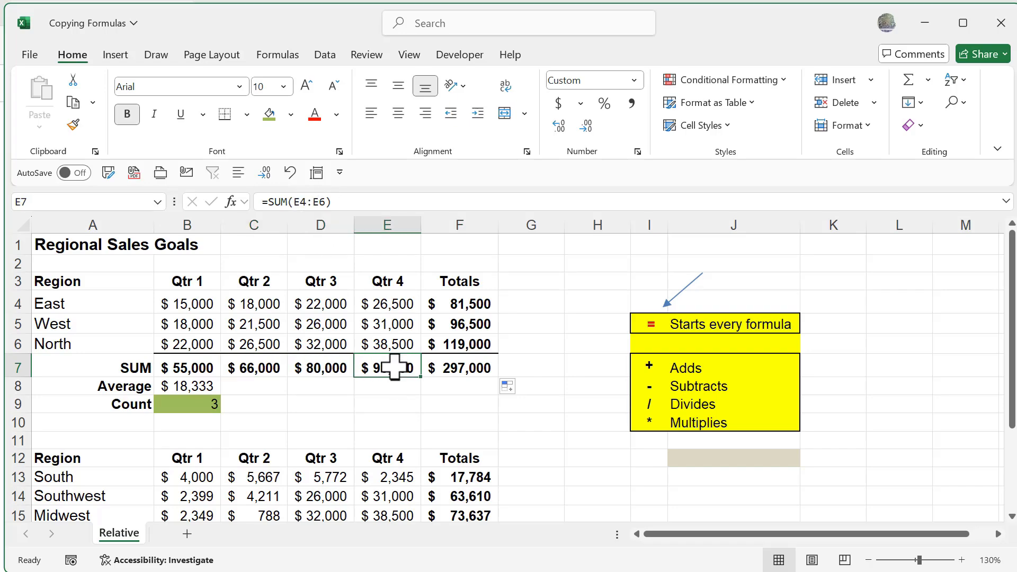
click(465, 364)
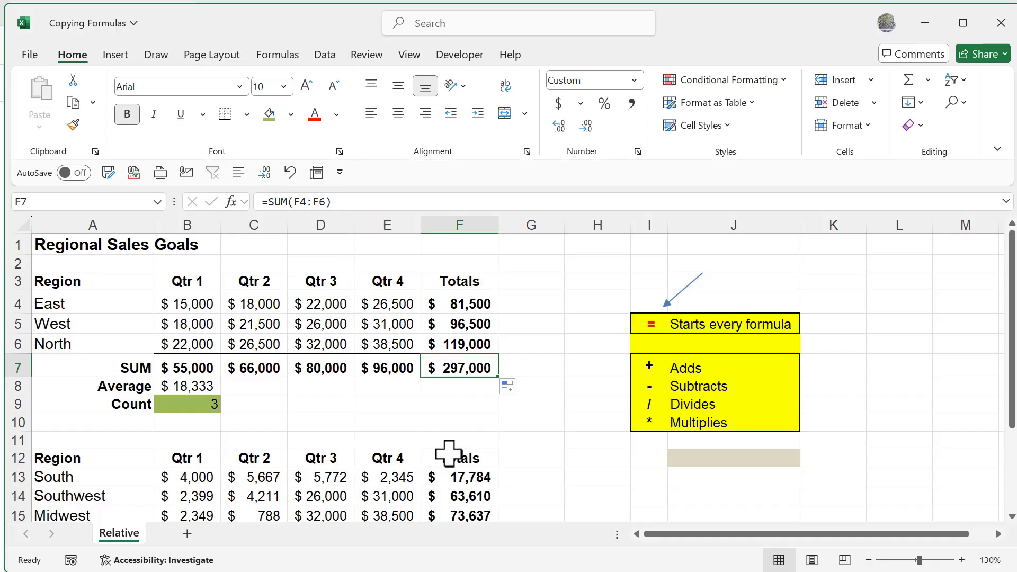
Fill the Qtr 1 AVERAGE formula in B8 and the COUNT formula in B9 across through column F.
click(191, 387)
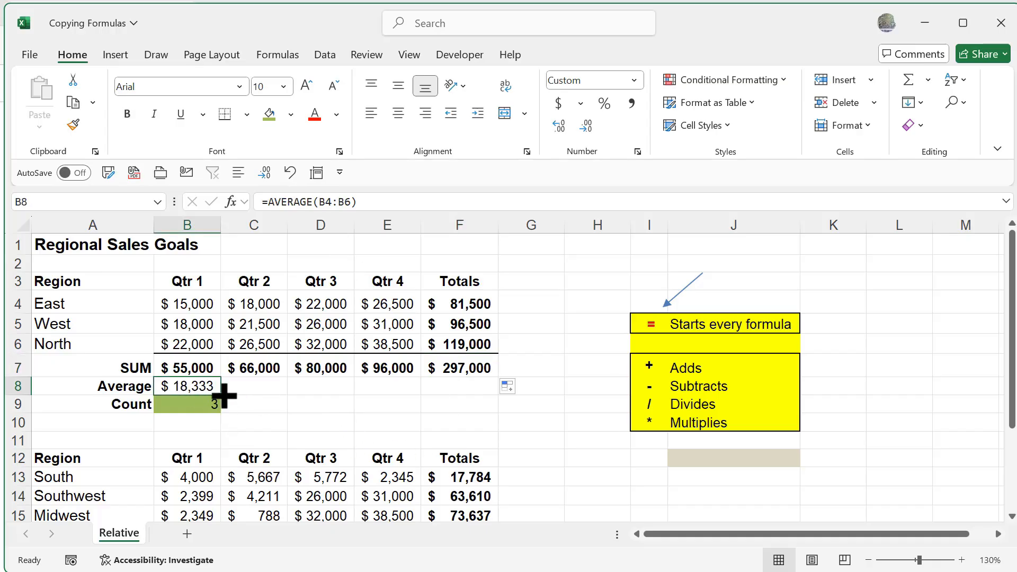
drag(221, 394, 471, 412)
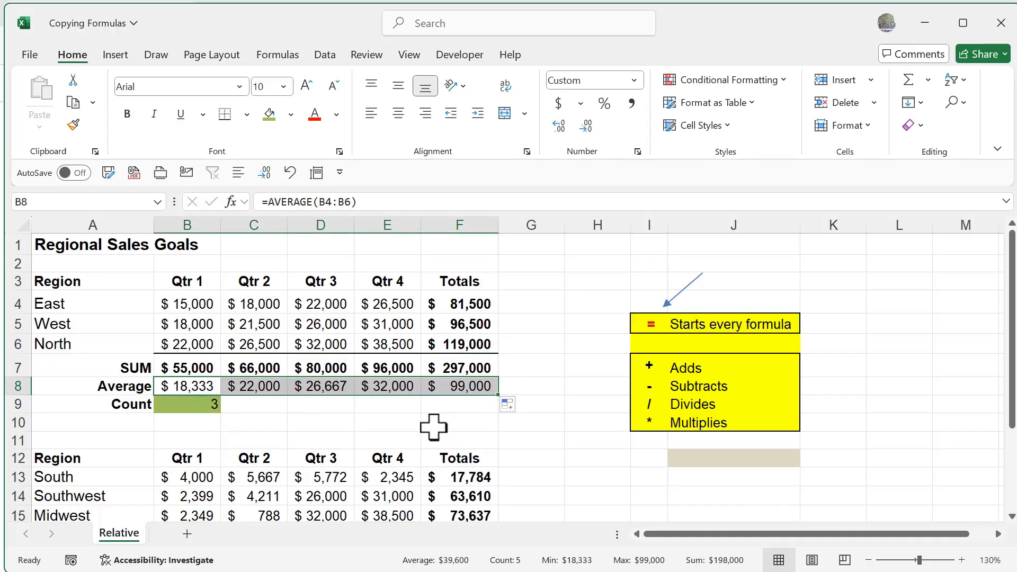
click(200, 406)
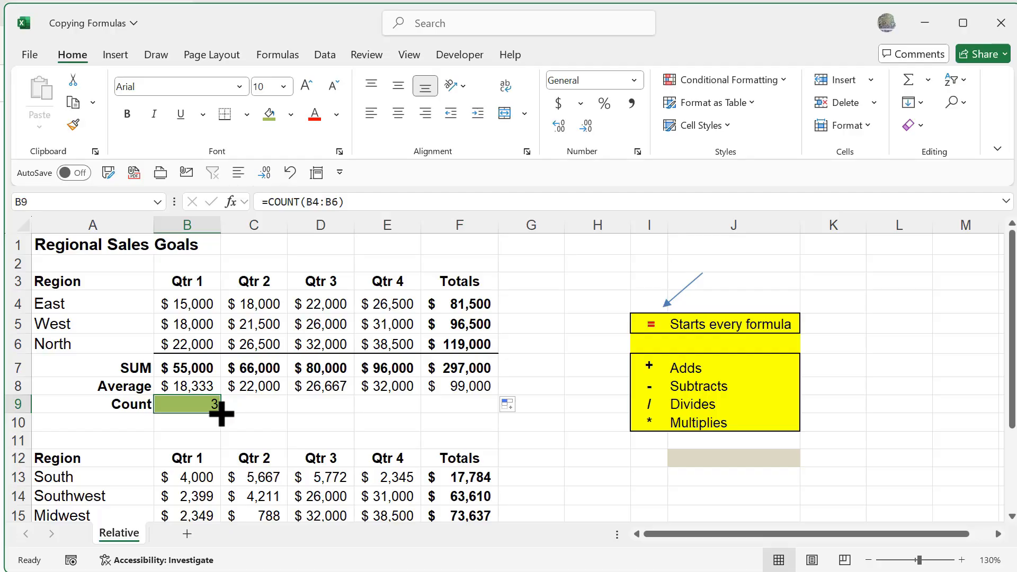
drag(221, 414, 490, 418)
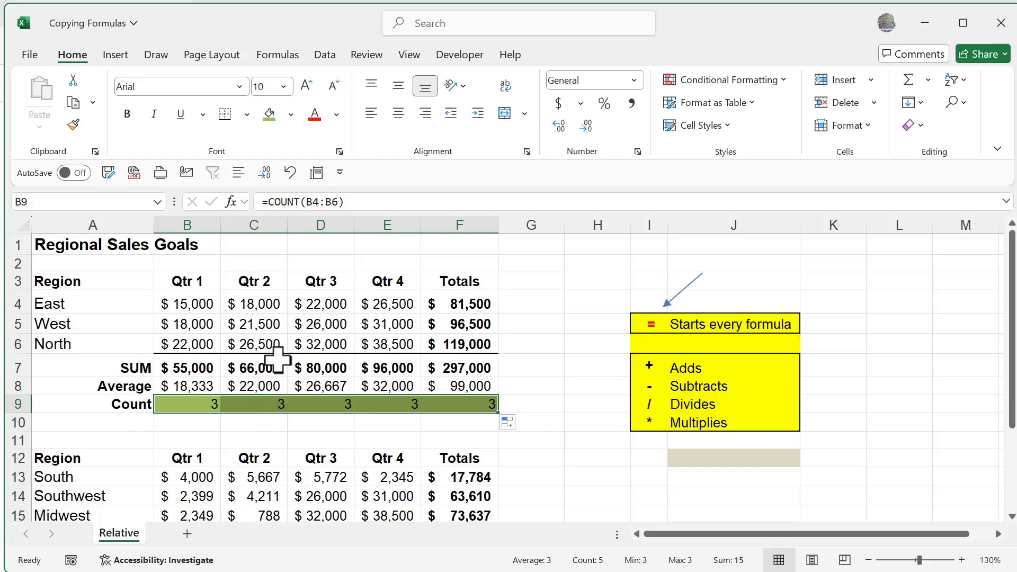
Copy the SUM formula from B7 into B16 of the second region table and compare it with the original.
scroll(288, 405, down, 1)
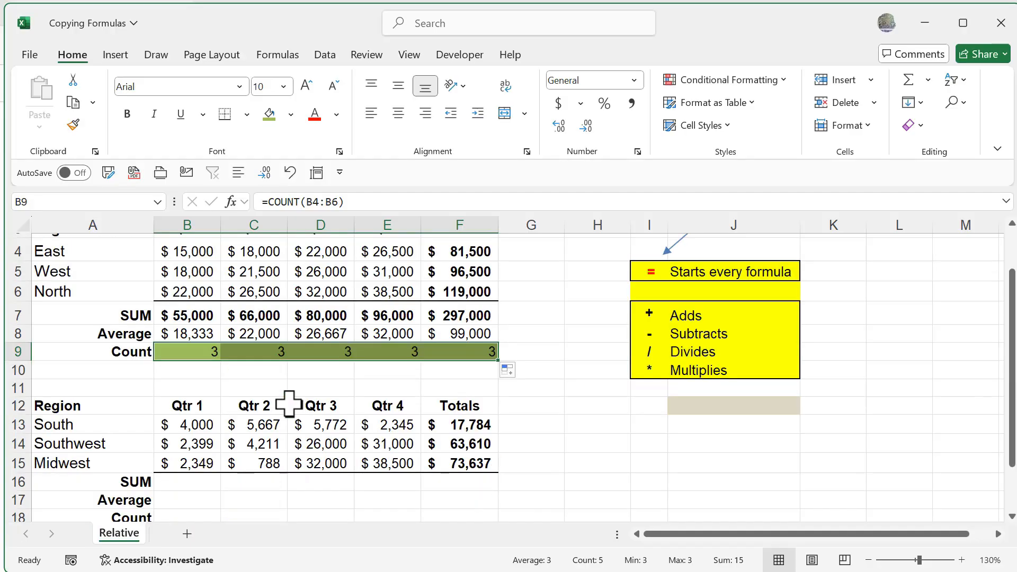
click(190, 316)
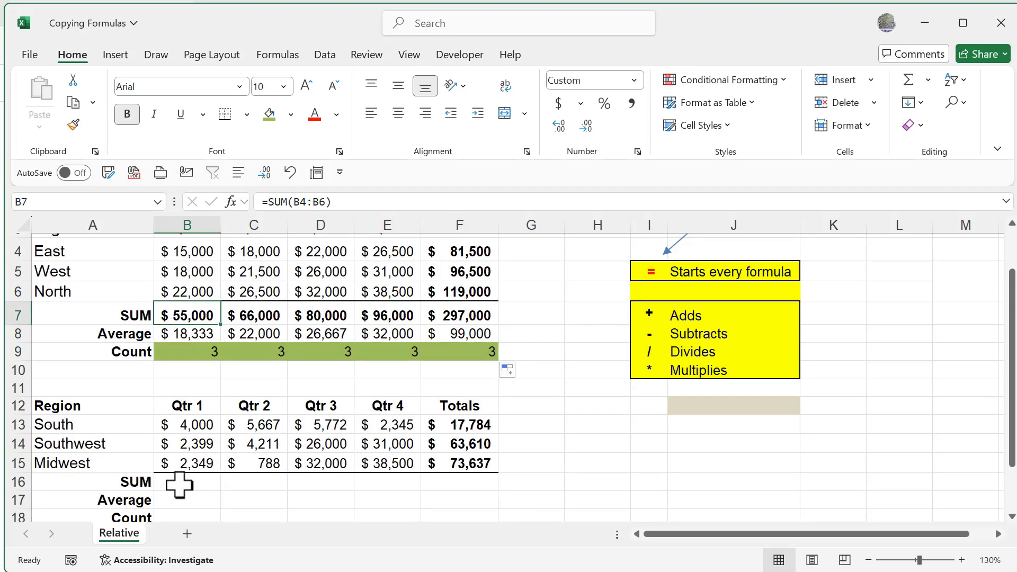
scroll(179, 484, down, 1)
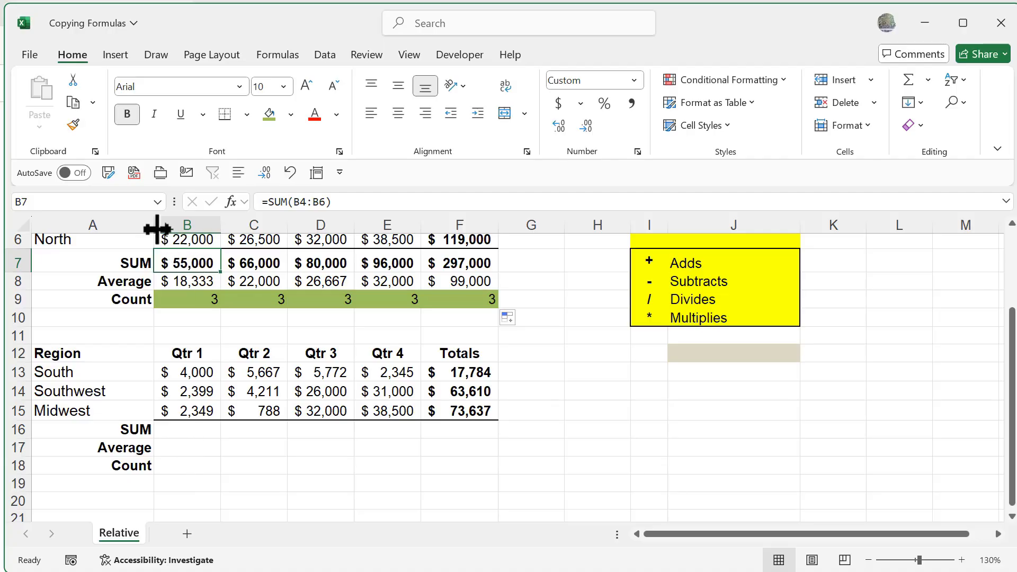
click(73, 103)
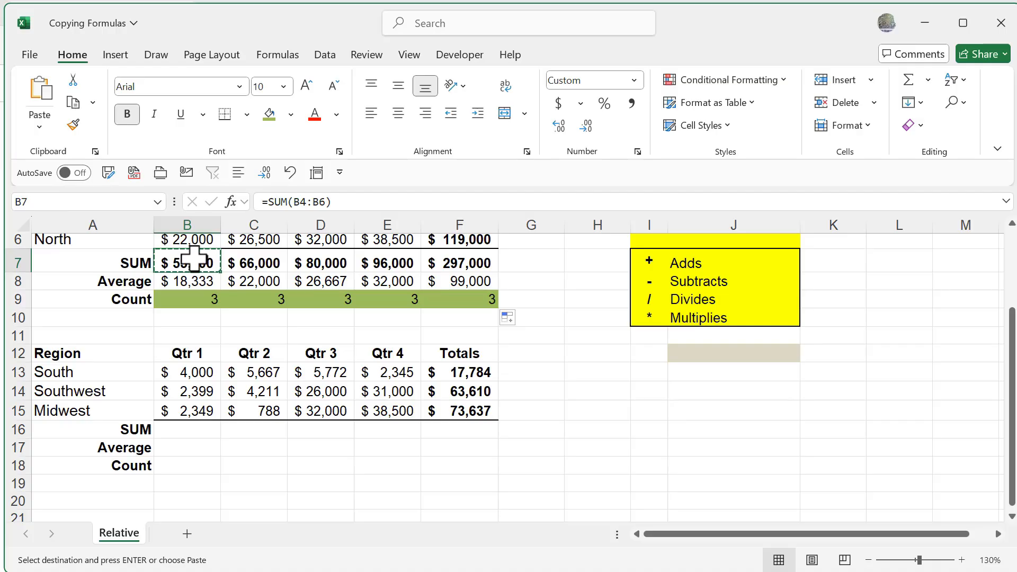
click(174, 431)
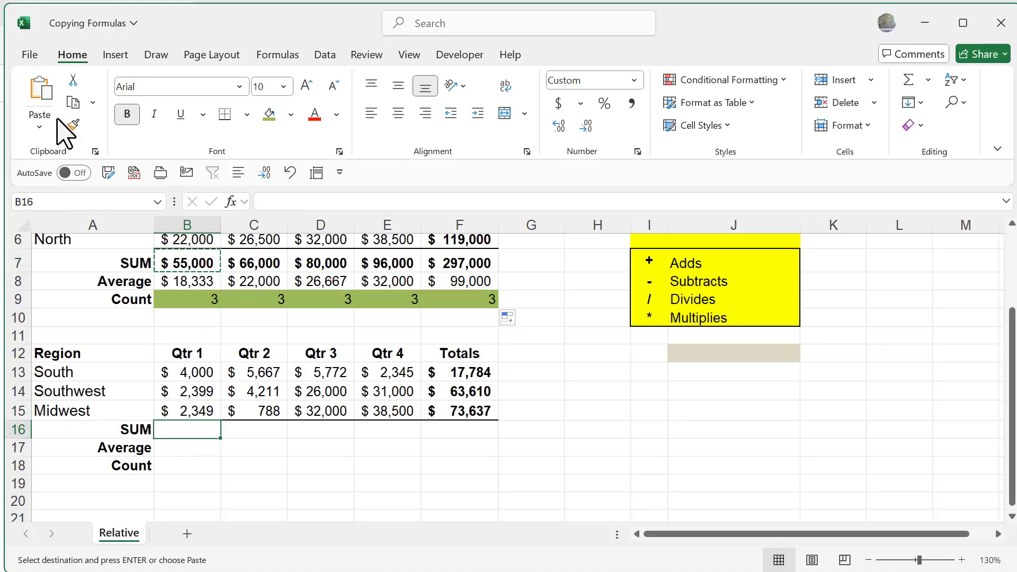
click(40, 90)
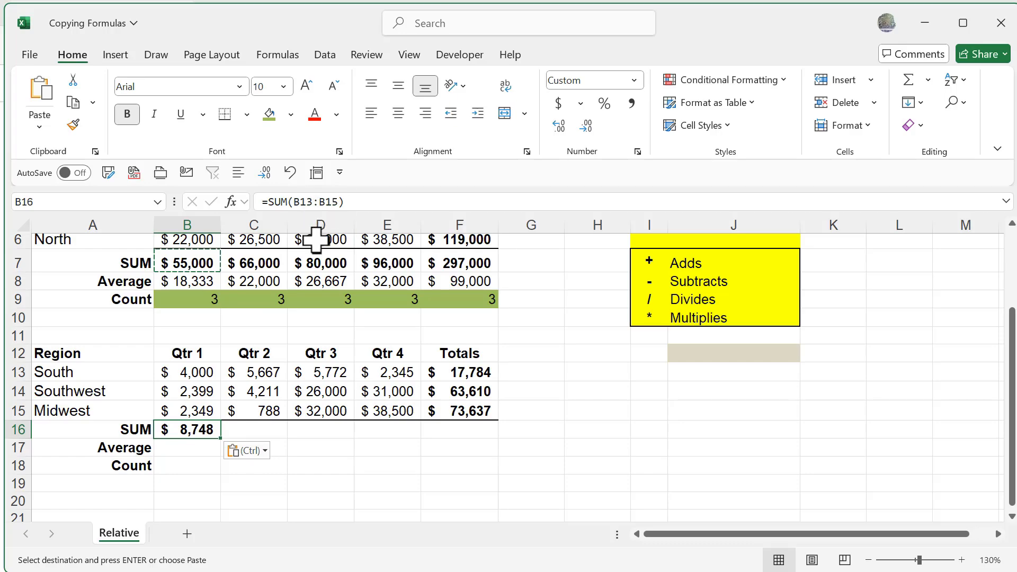
key(Escape)
click(189, 263)
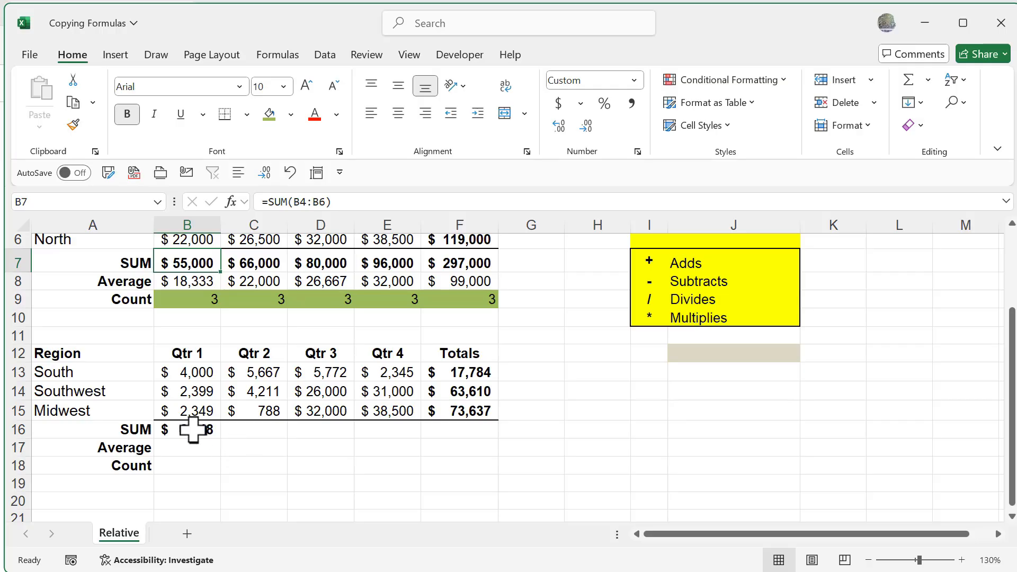
Copy the AVERAGE formula from B8 into B17 of the second region table.
click(195, 279)
click(76, 104)
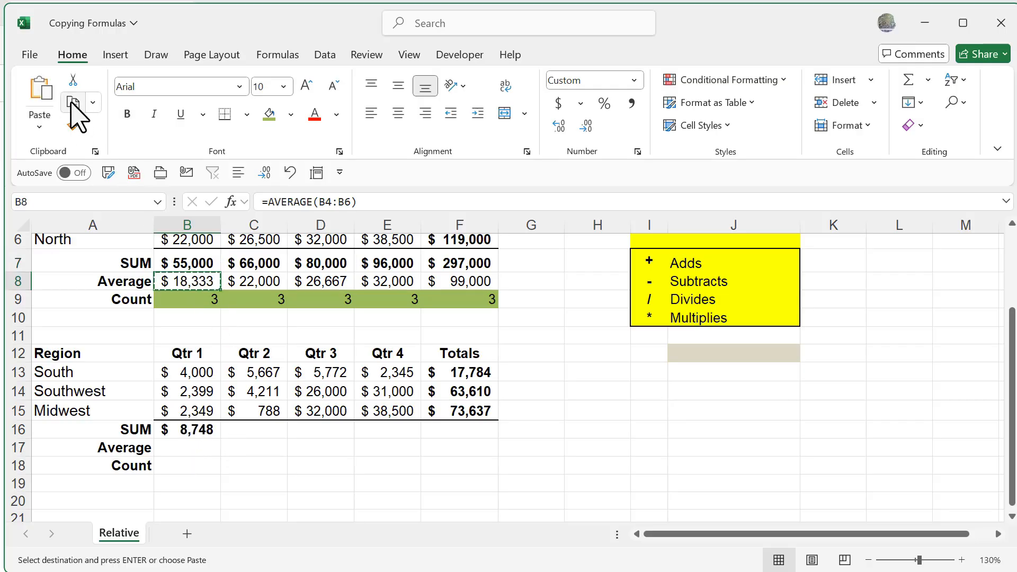
click(195, 448)
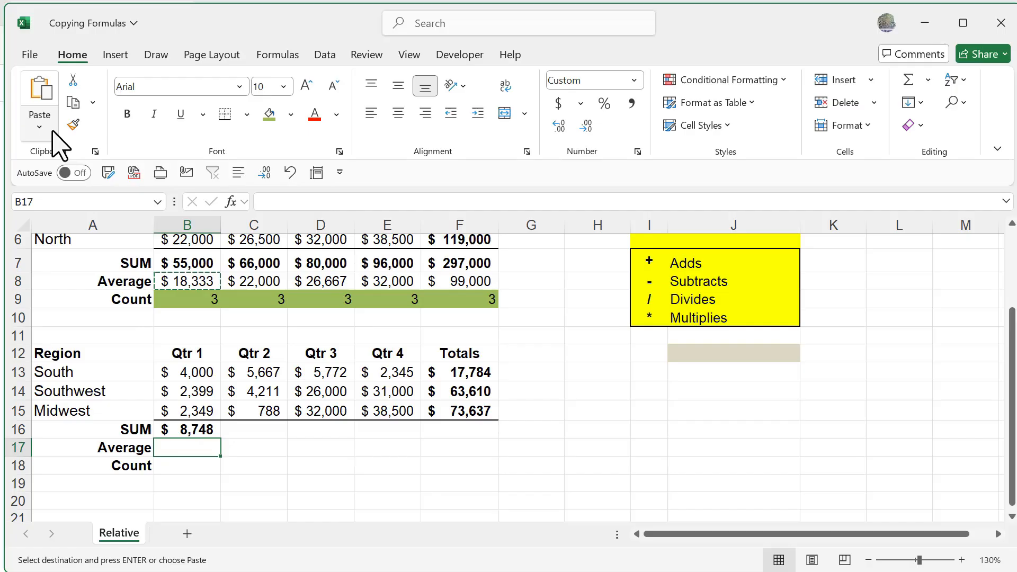
click(40, 96)
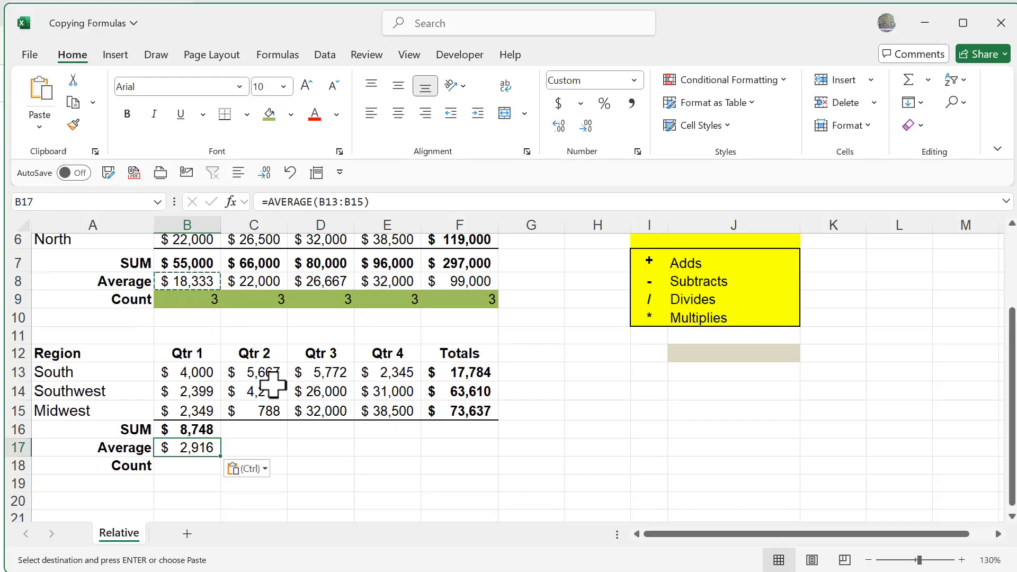
key(Escape)
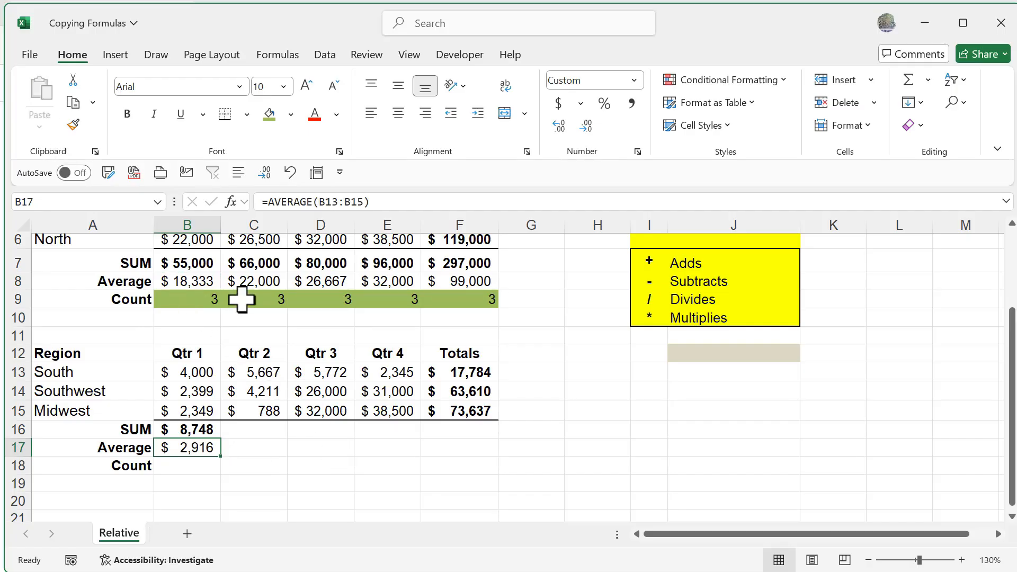
Try a regular paste of the COUNT formula from B9 into B18, and undo it.
click(196, 302)
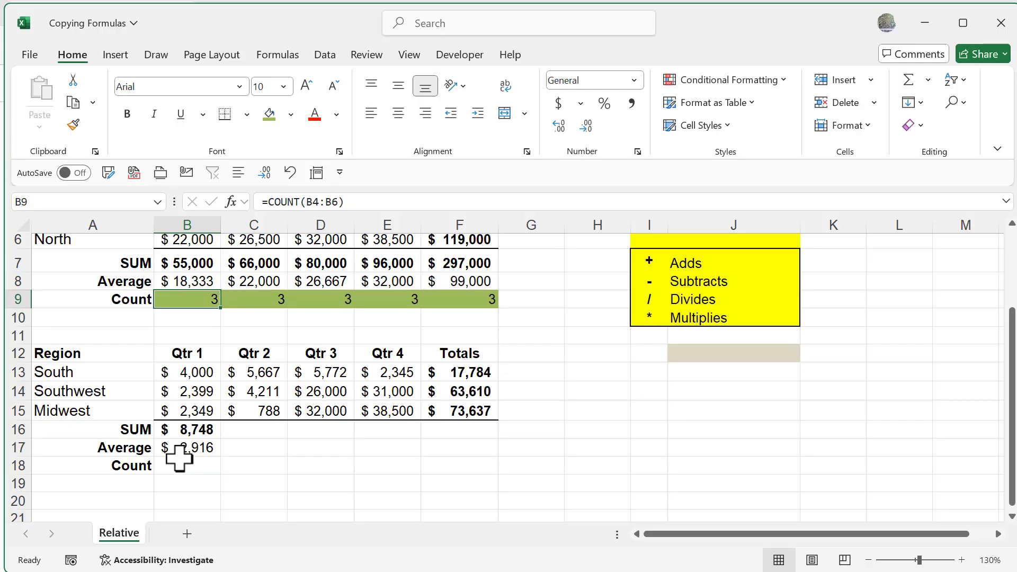
click(72, 104)
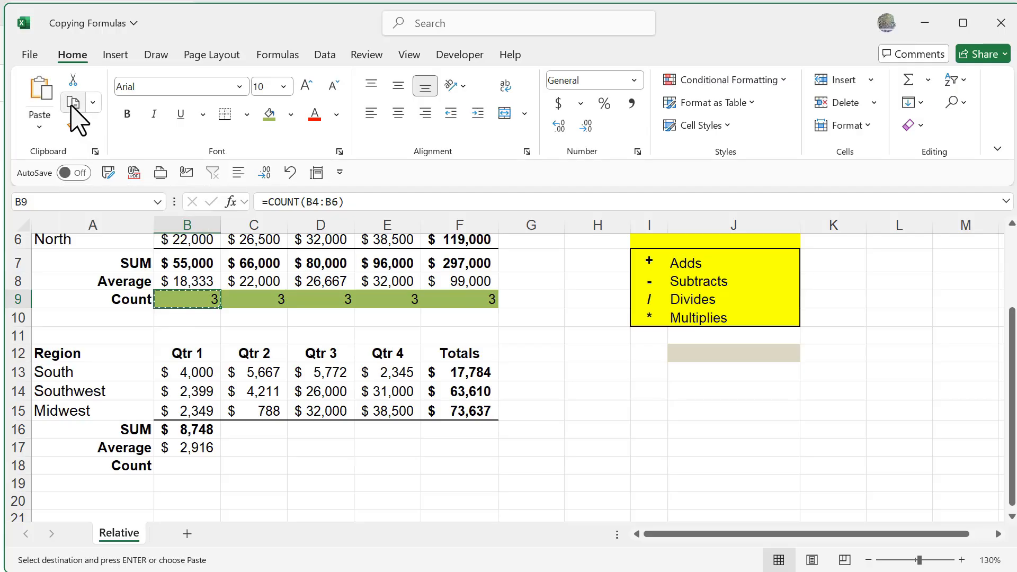
click(168, 460)
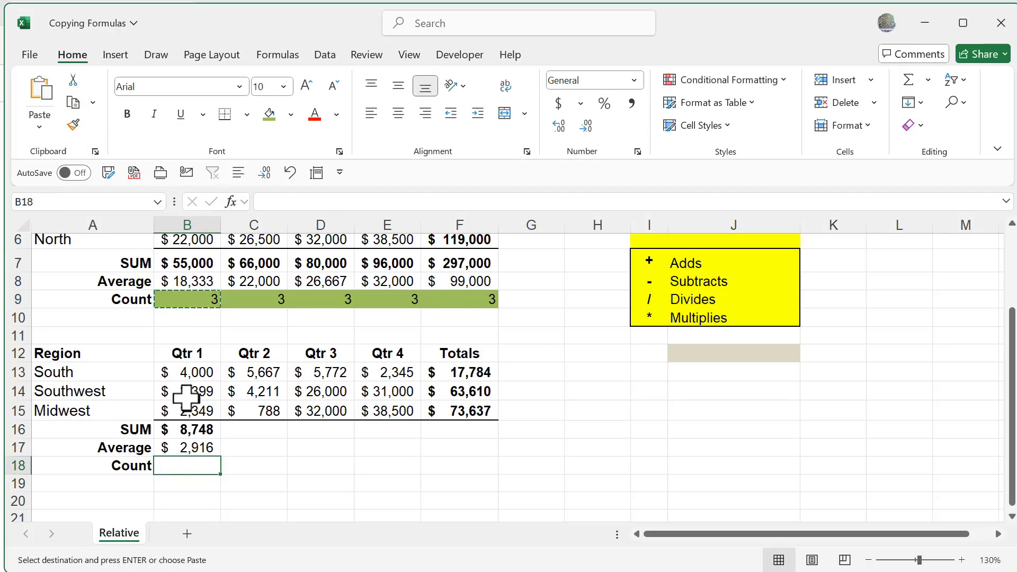
click(43, 88)
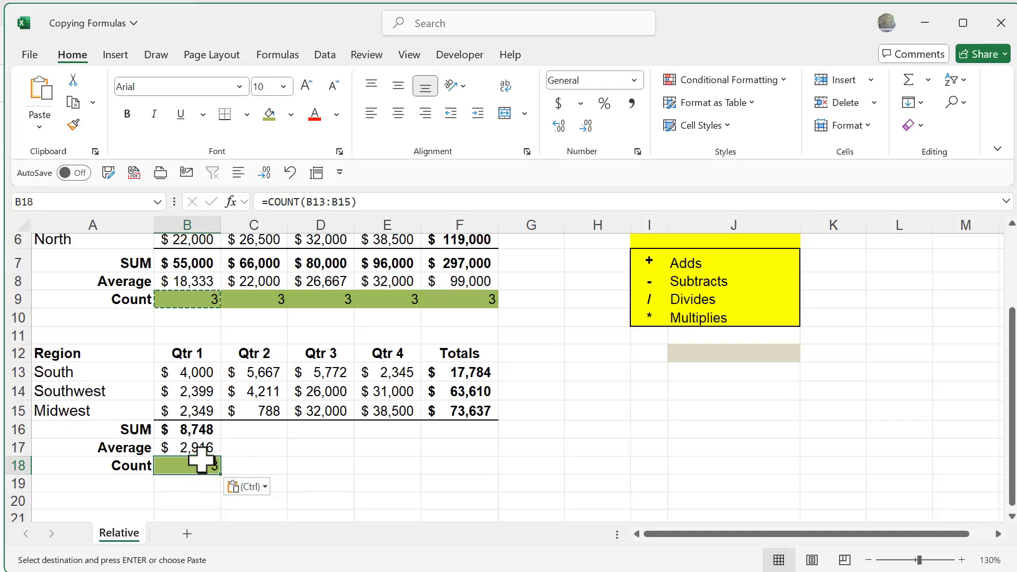
click(289, 173)
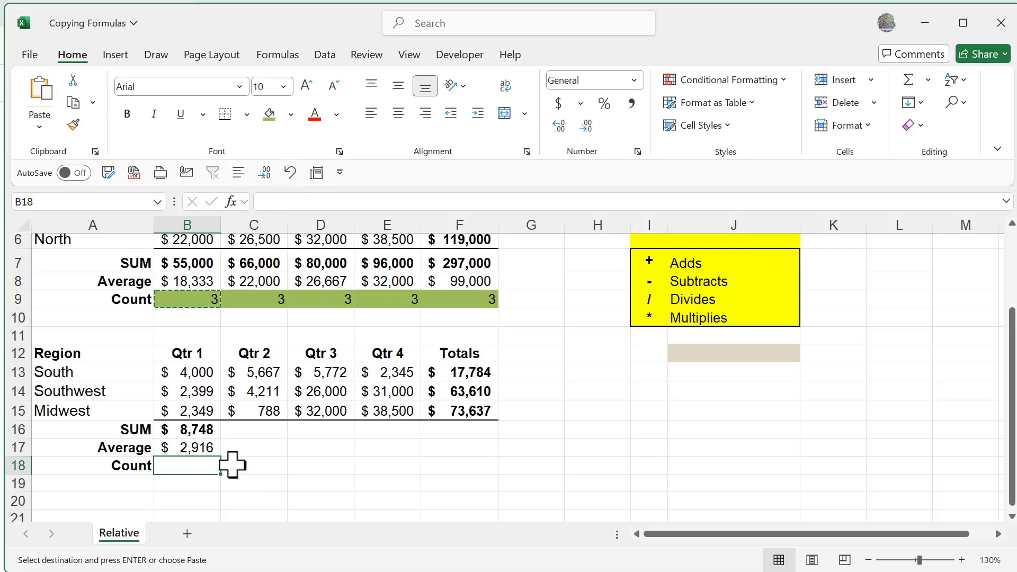
key(Escape)
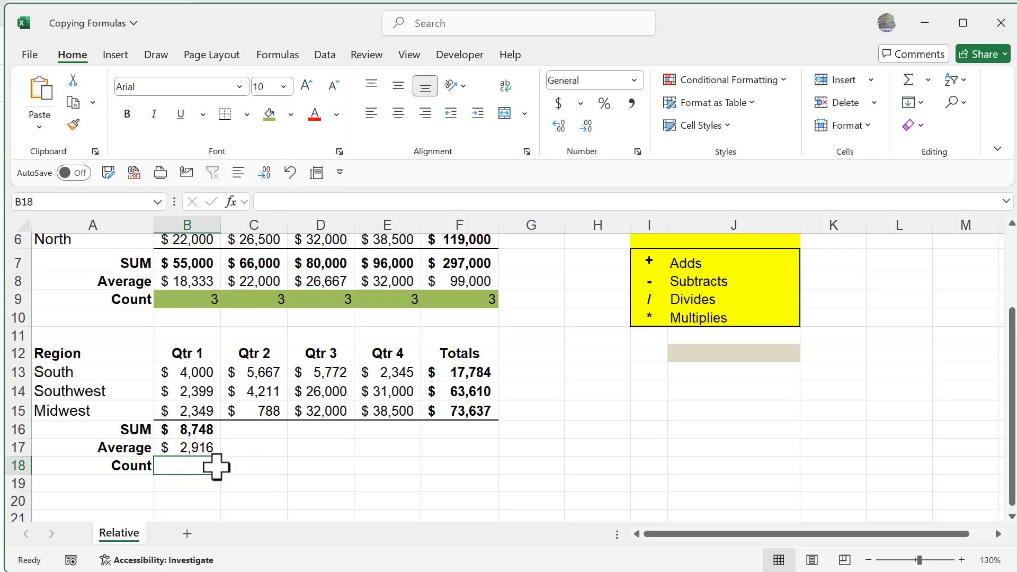
Copy the COUNT formula from B9 into B18, pasting only the formula without its fill formatting.
click(190, 300)
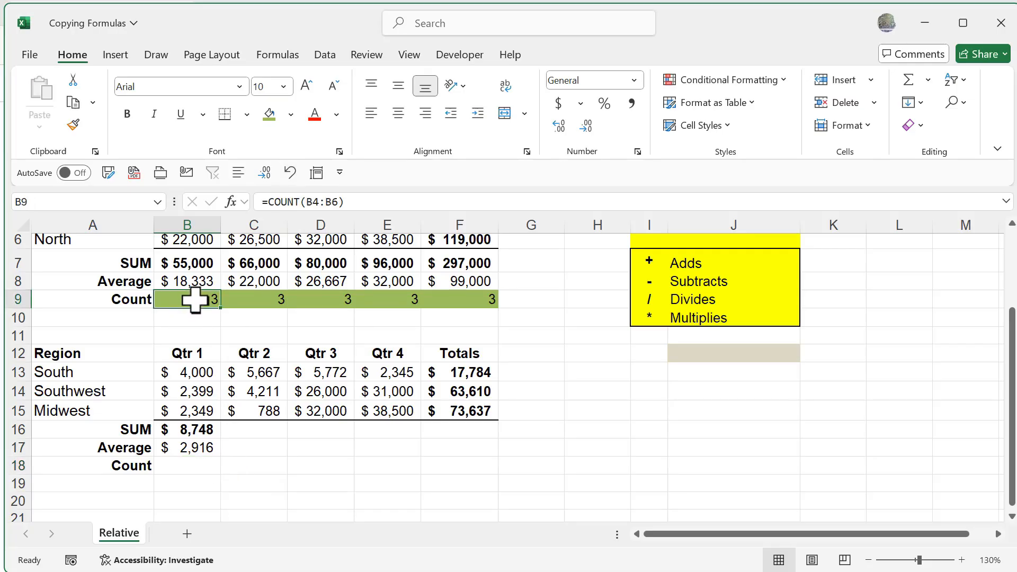
click(74, 104)
click(197, 466)
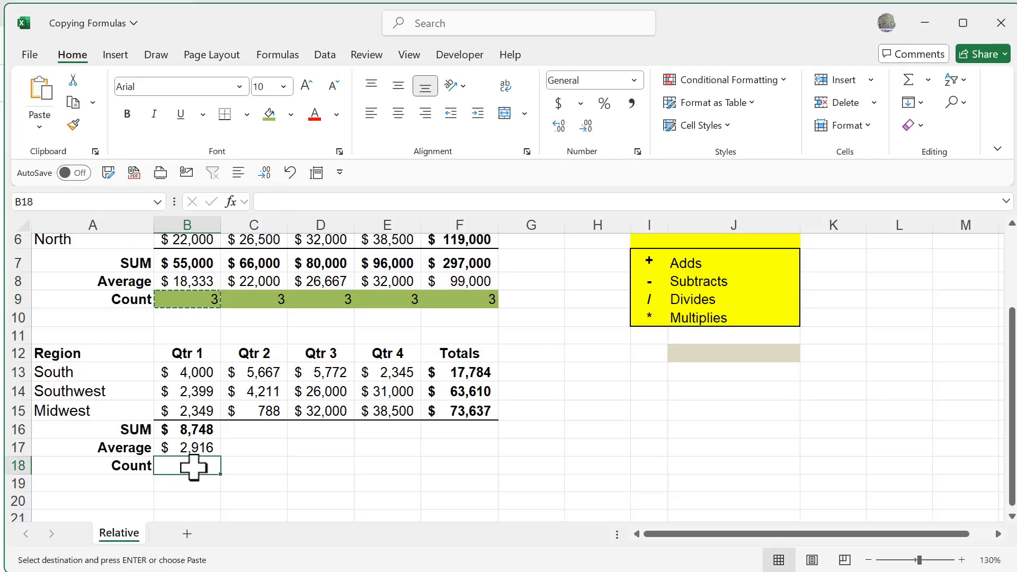
click(40, 128)
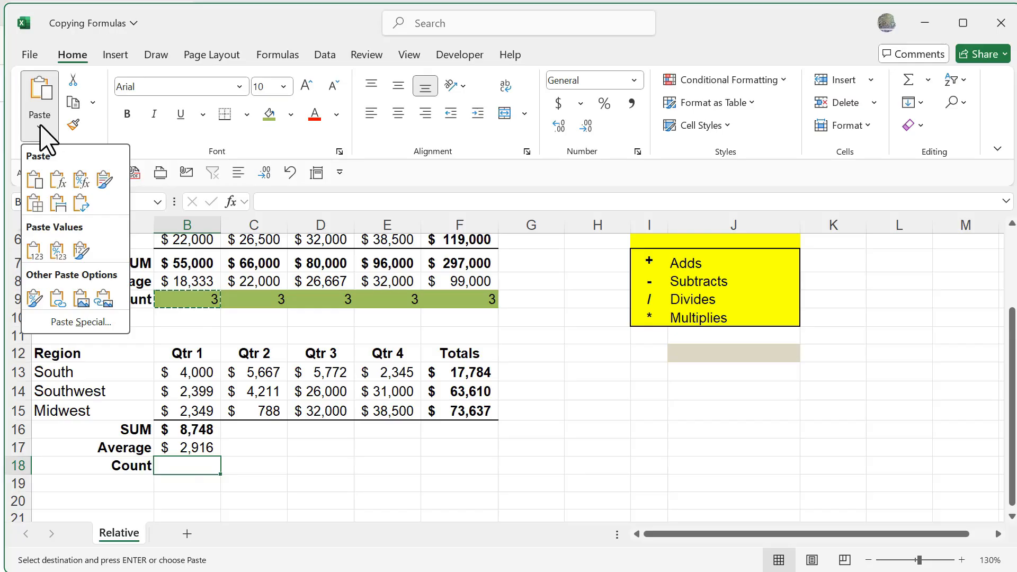
click(57, 182)
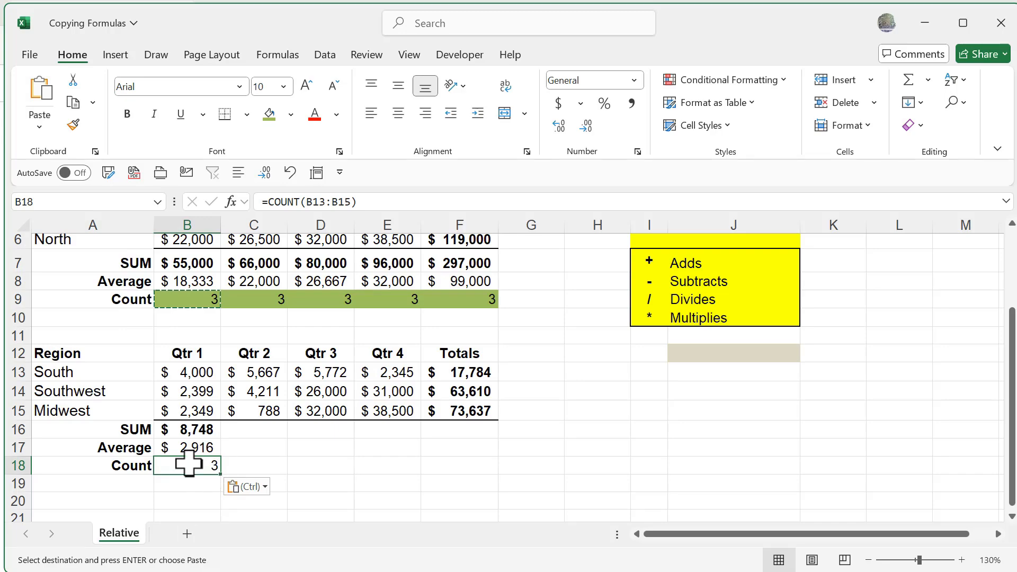